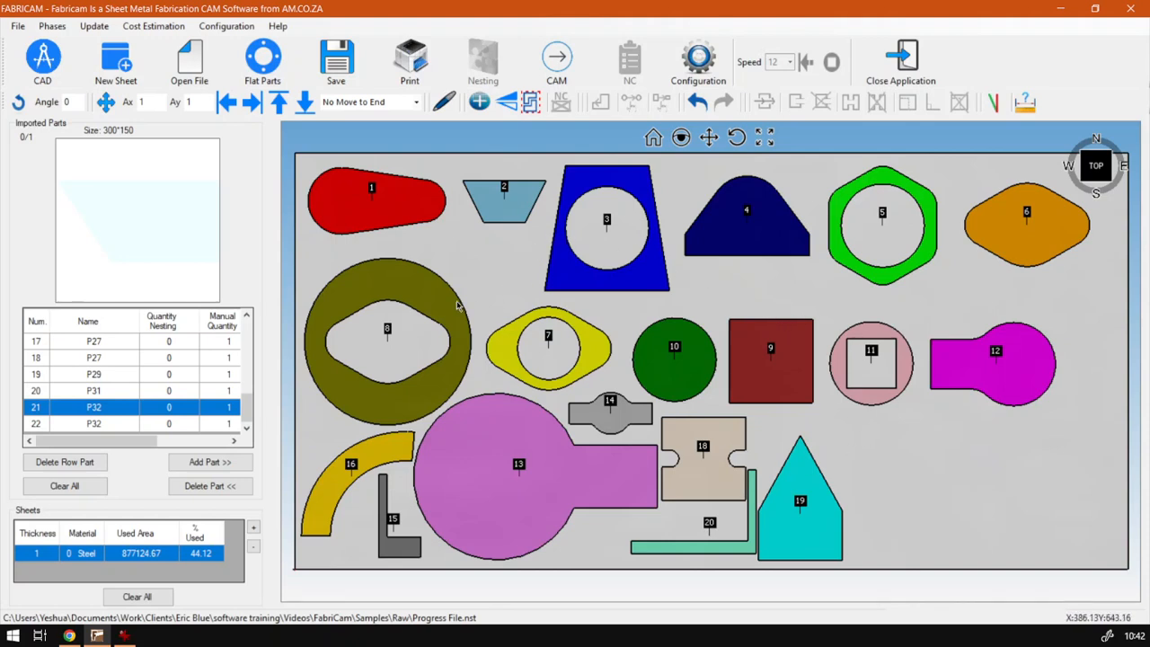
# Create a P32 flat part with A 200 mm, B 300 mm and V 150 mm
pyautogui.click(247, 61)
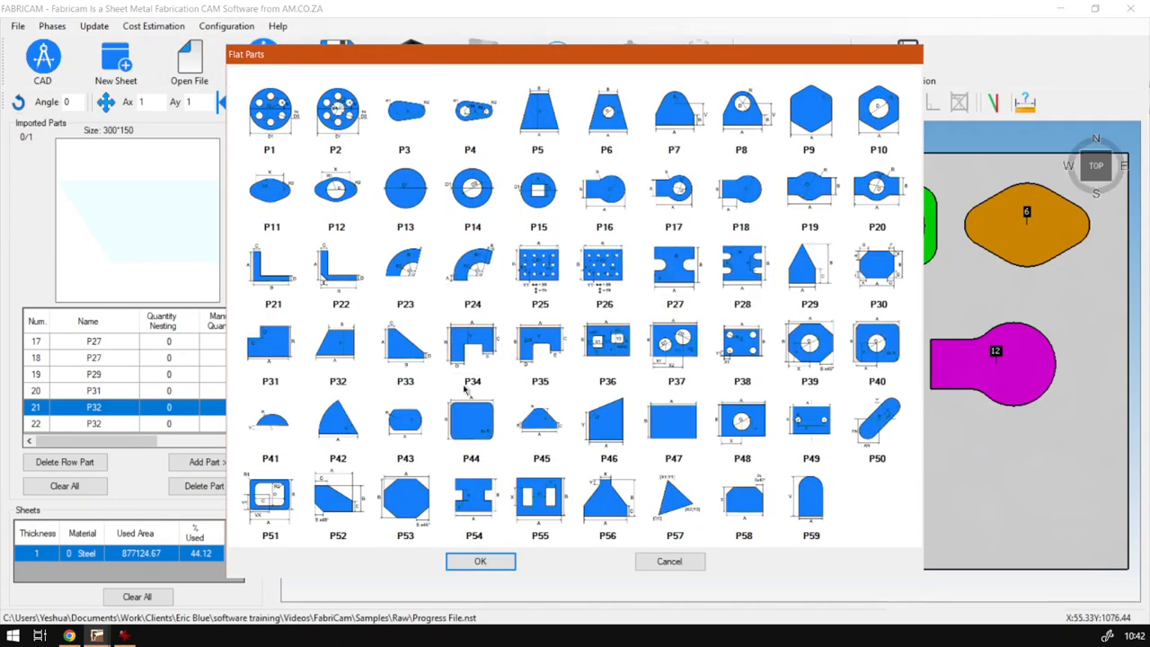
pyautogui.doubleClick(338, 363)
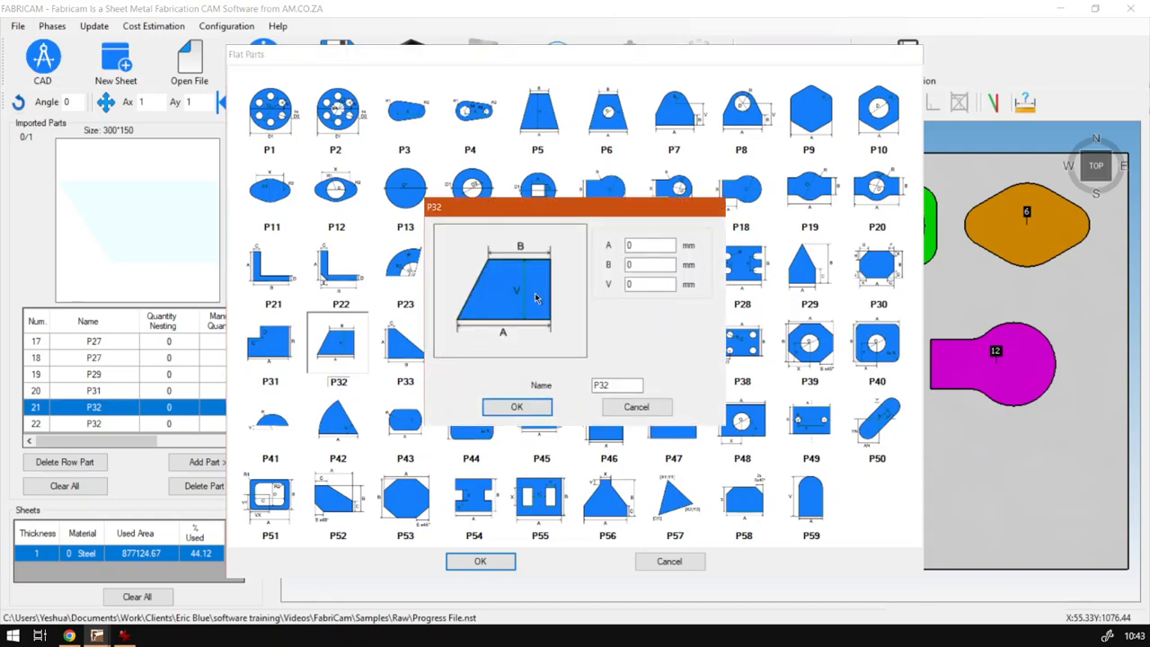
pyautogui.press('super+plus')
pyautogui.doubleClick(656, 246)
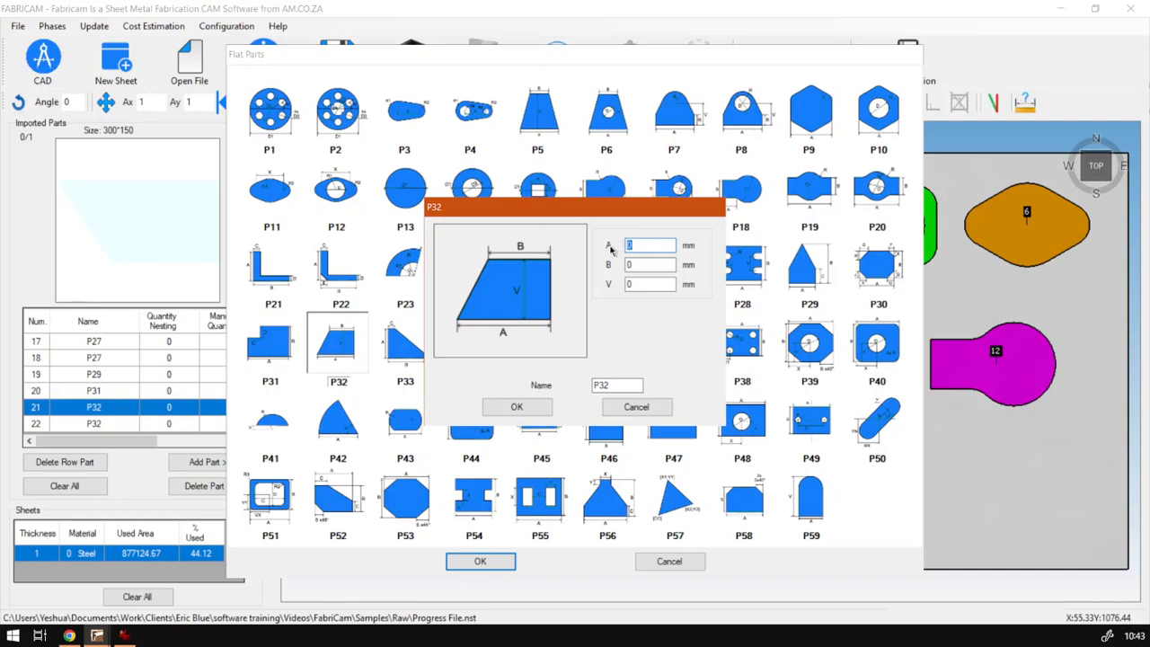
pyautogui.write('200')
pyautogui.doubleClick(642, 262)
pyautogui.write('300')
pyautogui.press('Tab')
pyautogui.click(518, 407)
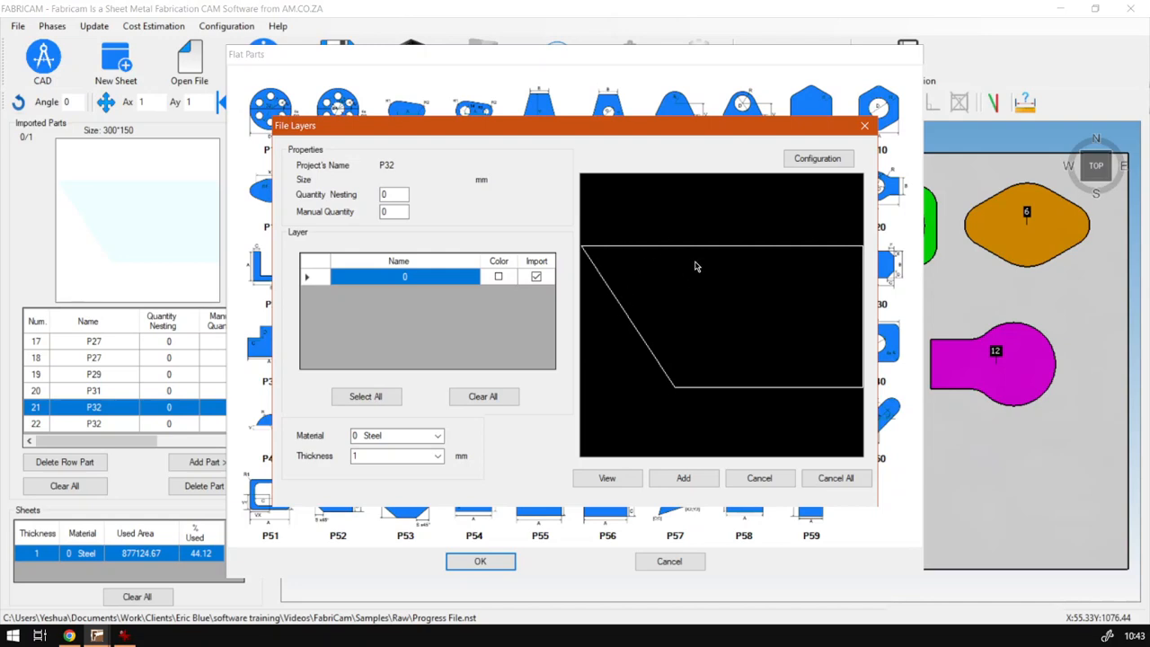
# Import the P32 part with manual quantity 1 and place it on the sheet beside part 19, near the lower edge
pyautogui.click(391, 212)
pyautogui.write('1')
pyautogui.click(680, 478)
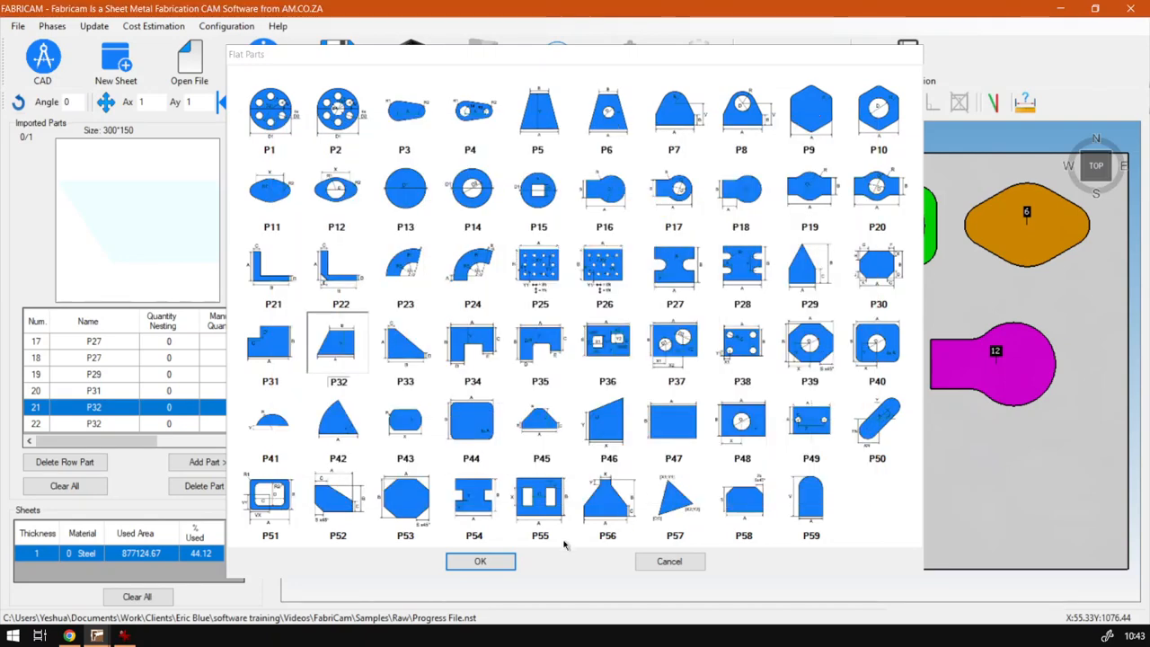
pyautogui.click(209, 462)
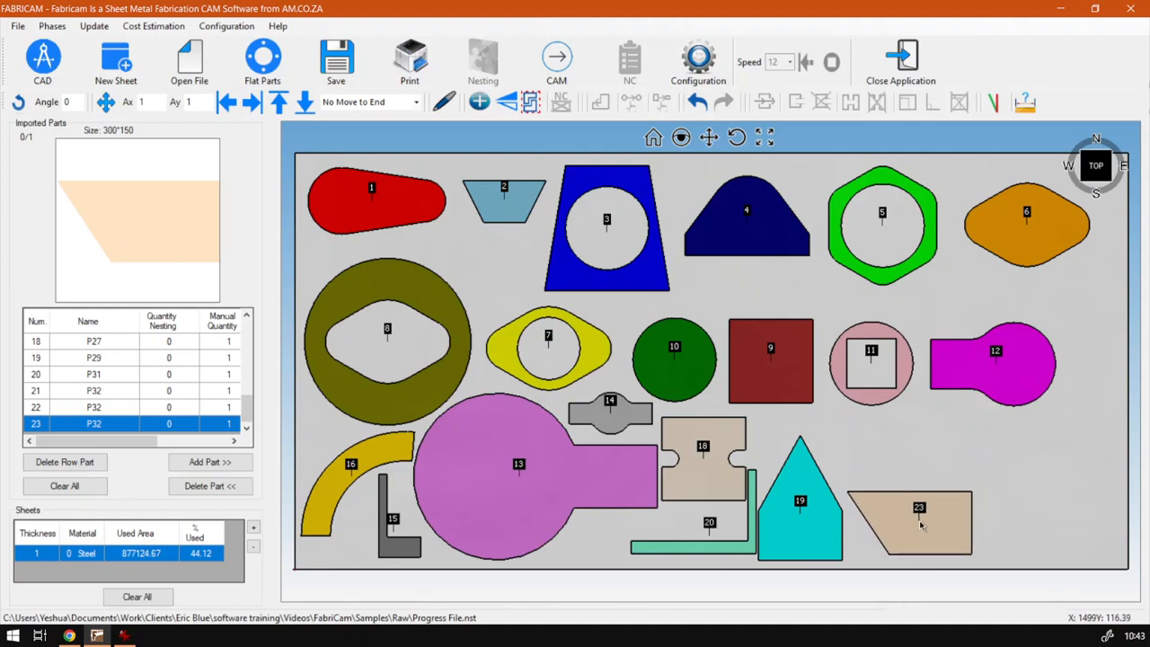
pyautogui.click(914, 507)
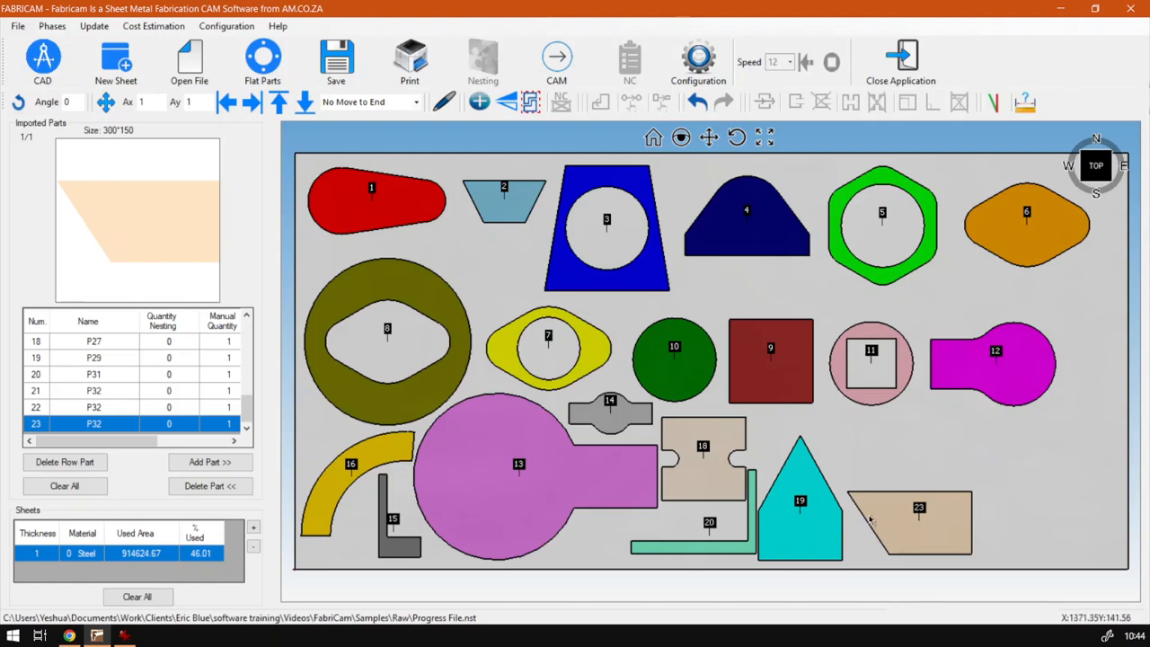
# Create another P32 flat part with A 300 mm, B 200 mm and V 150 mm
pyautogui.click(262, 60)
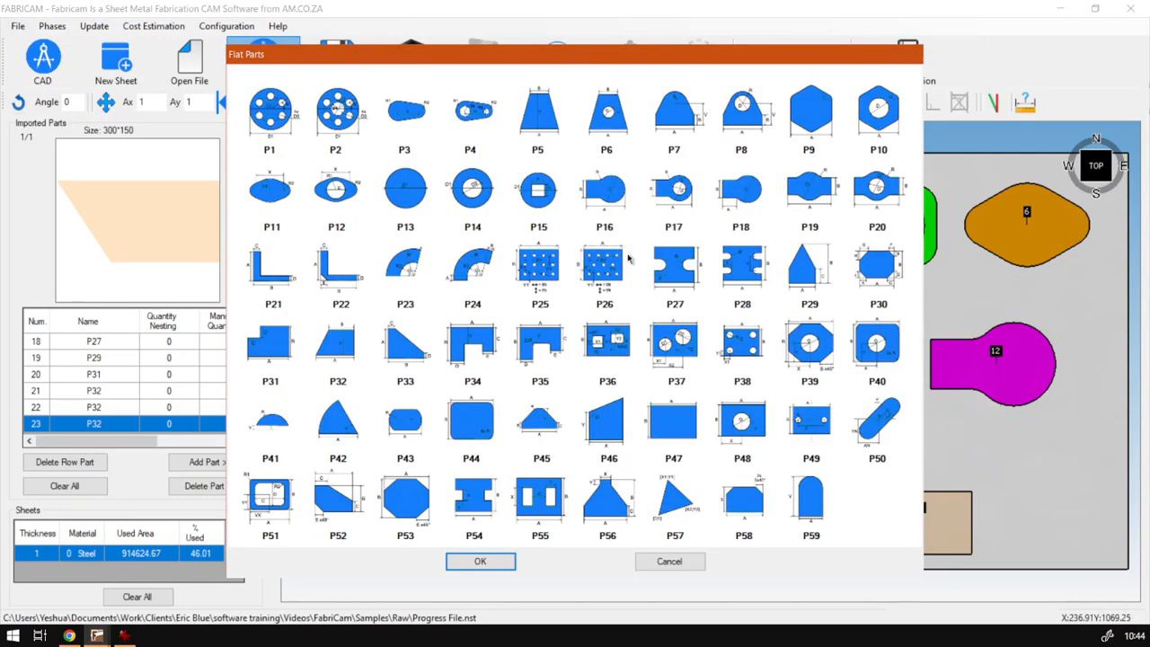
pyautogui.doubleClick(335, 350)
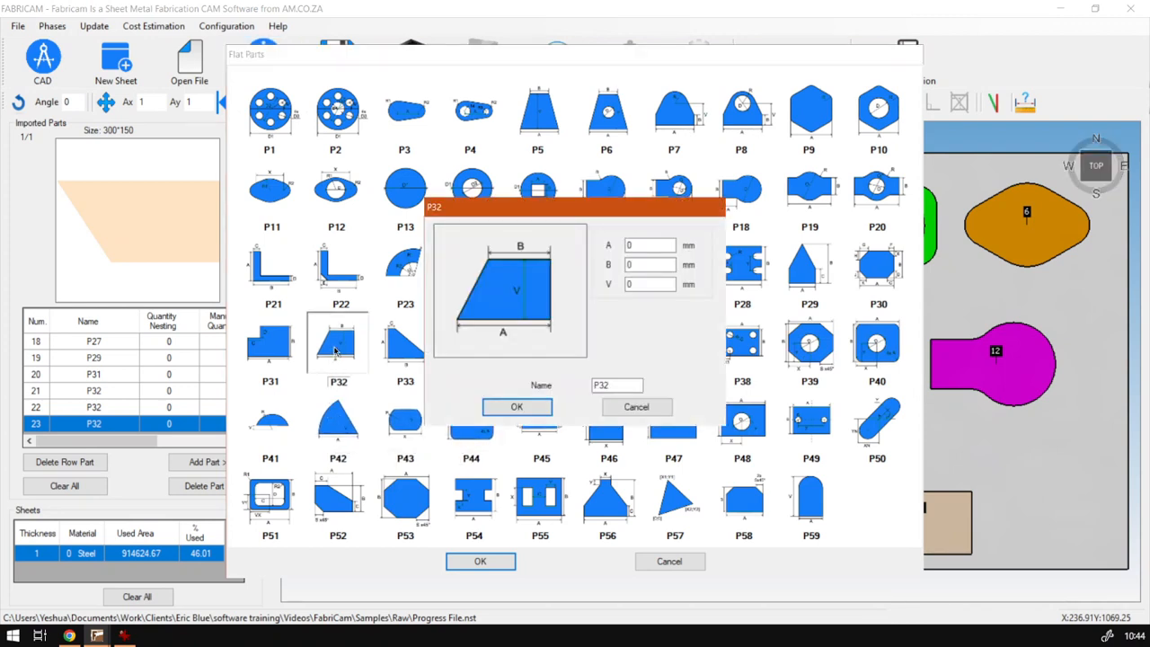
pyautogui.moveTo(653, 214); pyautogui.dragTo(561, 205)
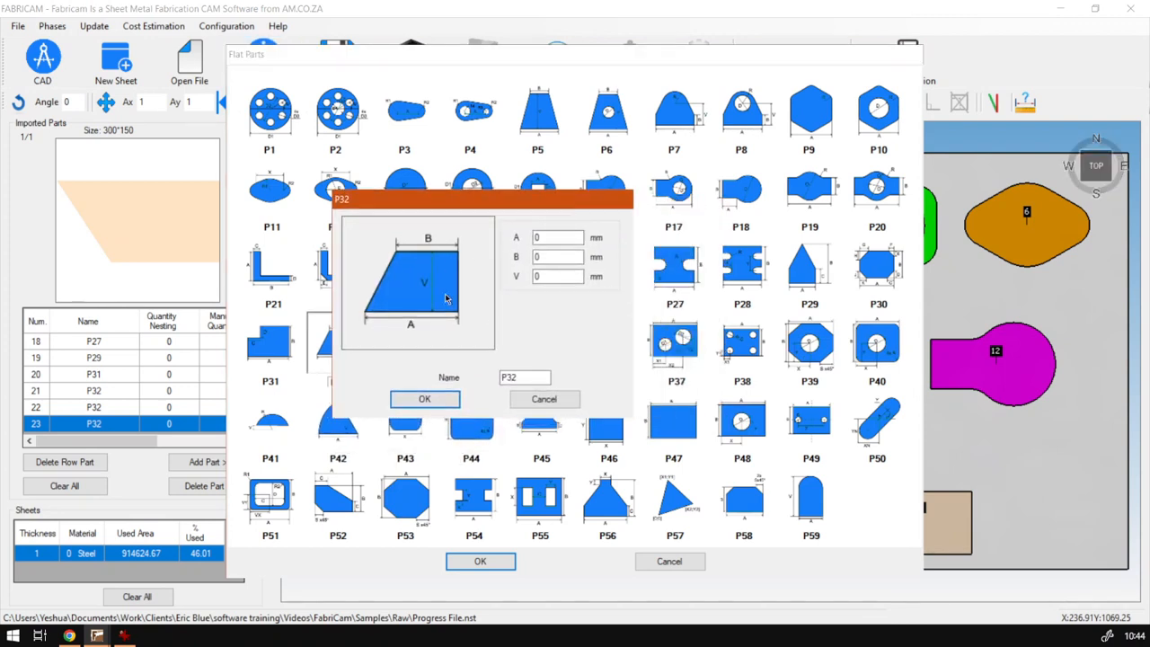
pyautogui.click(546, 238)
pyautogui.doubleClick(566, 237)
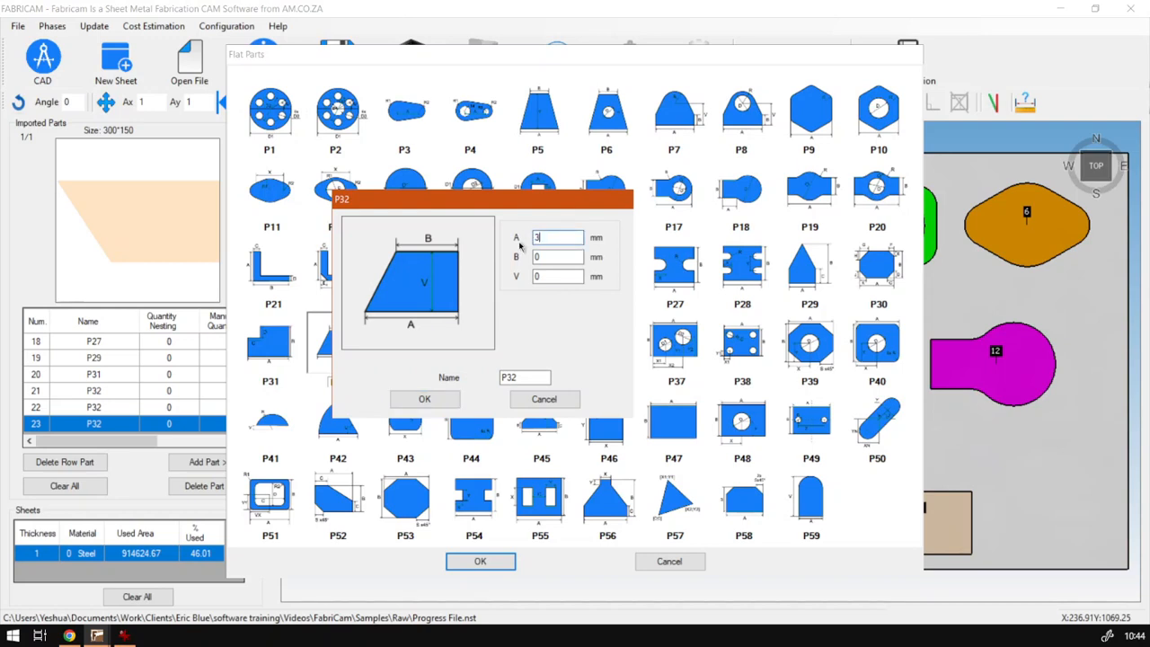
pyautogui.write('30')
pyautogui.doubleClick(549, 237)
pyautogui.write('300')
pyautogui.press('Tab')
pyautogui.write('200')
pyautogui.press('Tab')
pyautogui.write('1')
pyautogui.click(443, 401)
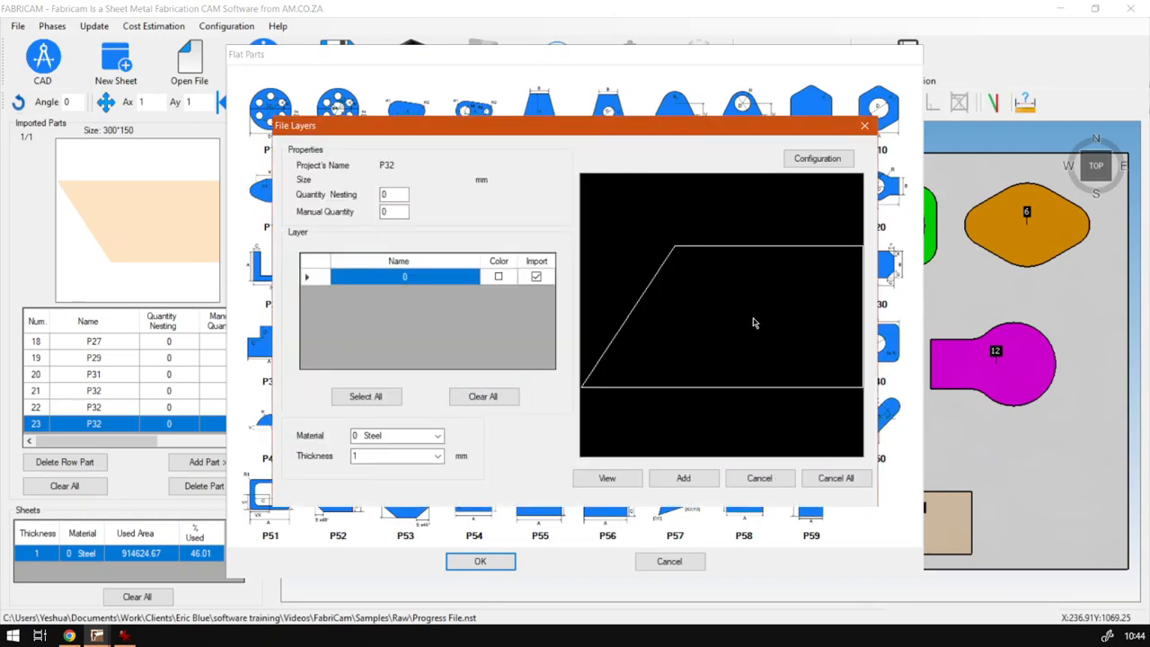
# Import the second P32 part with manual quantity 1 and place it on the sheet directly above part 23
pyautogui.doubleClick(390, 212)
pyautogui.write('1')
pyautogui.click(477, 563)
pyautogui.click(683, 478)
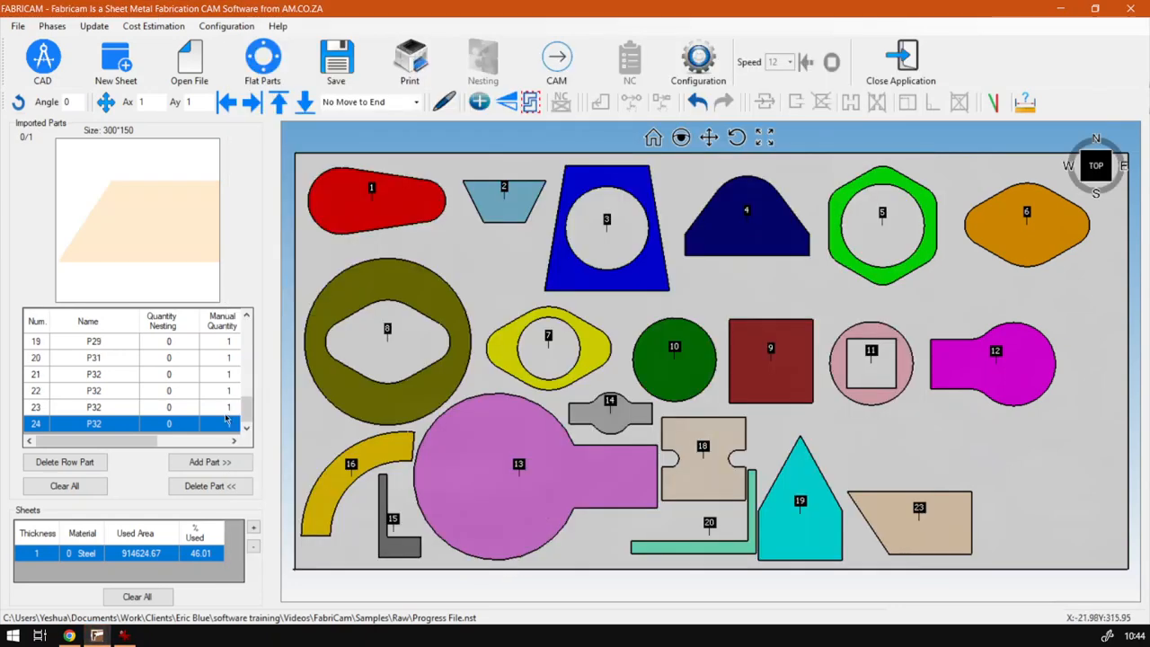
pyautogui.click(239, 462)
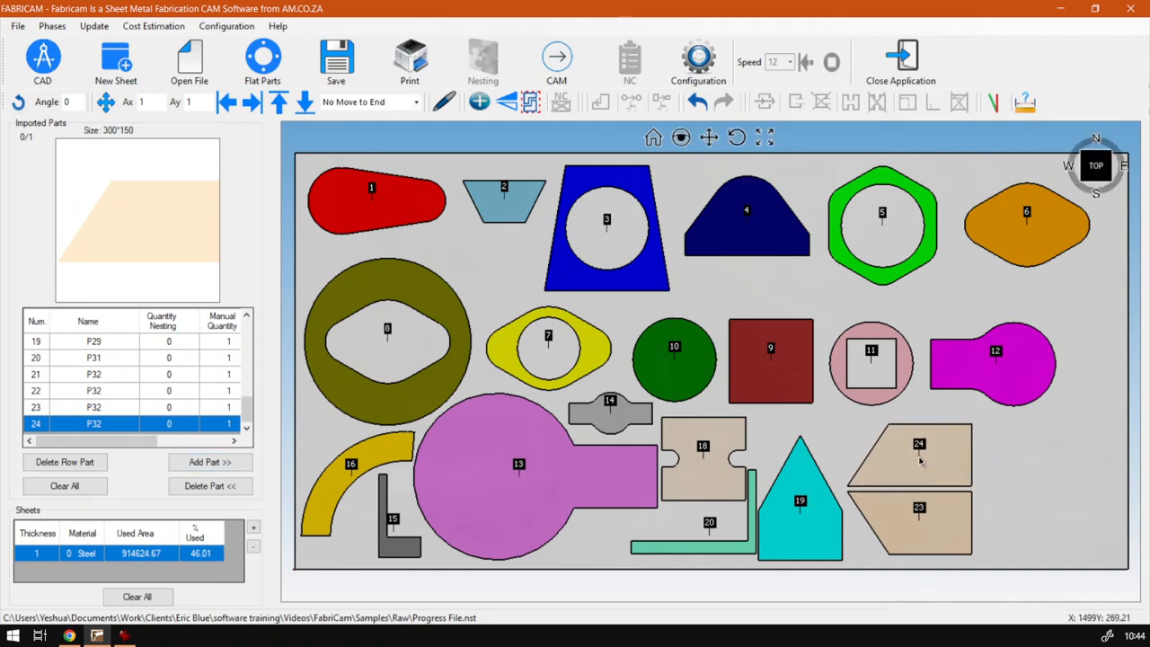
pyautogui.click(919, 458)
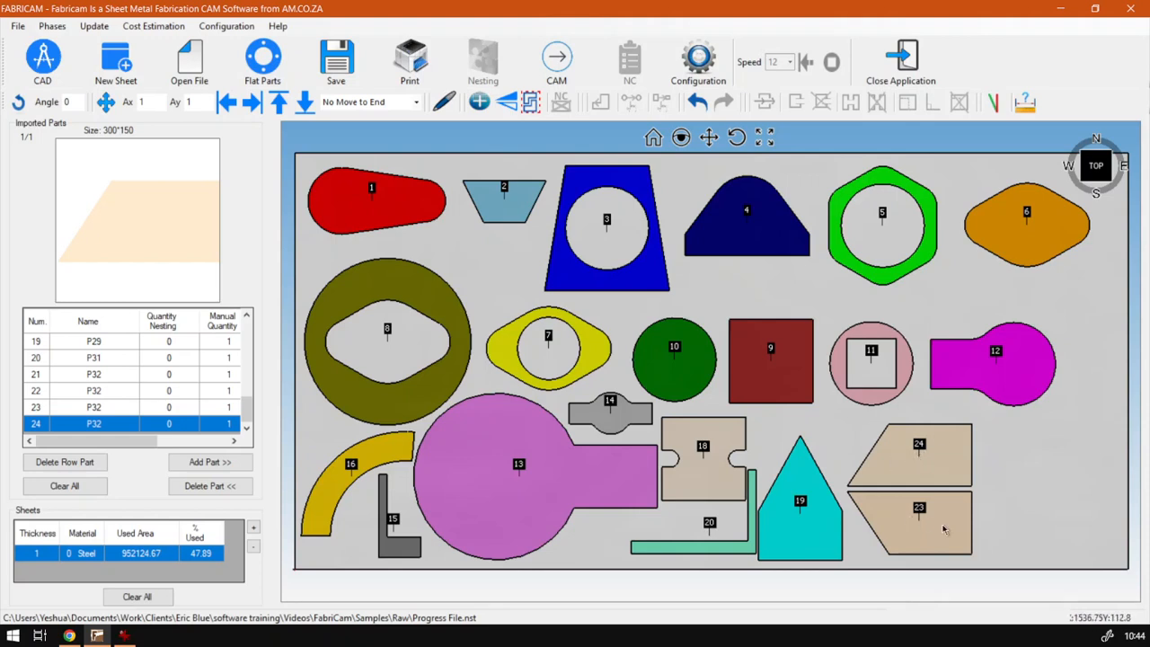
pyautogui.click(950, 515)
pyautogui.click(954, 466)
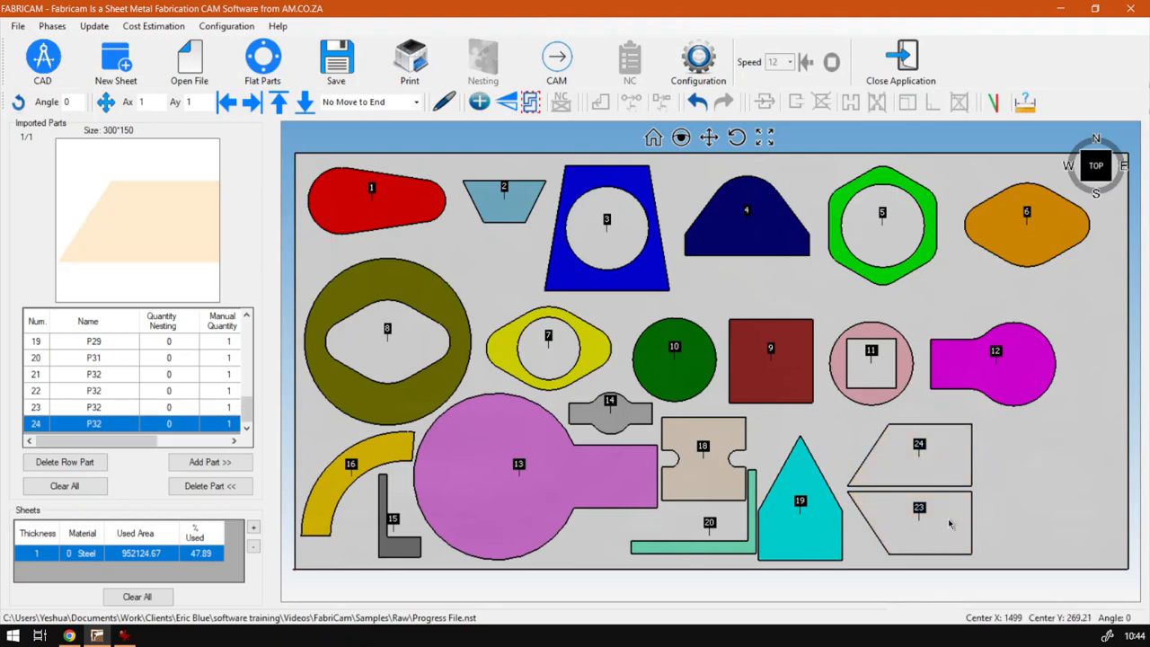
pyautogui.click(956, 483)
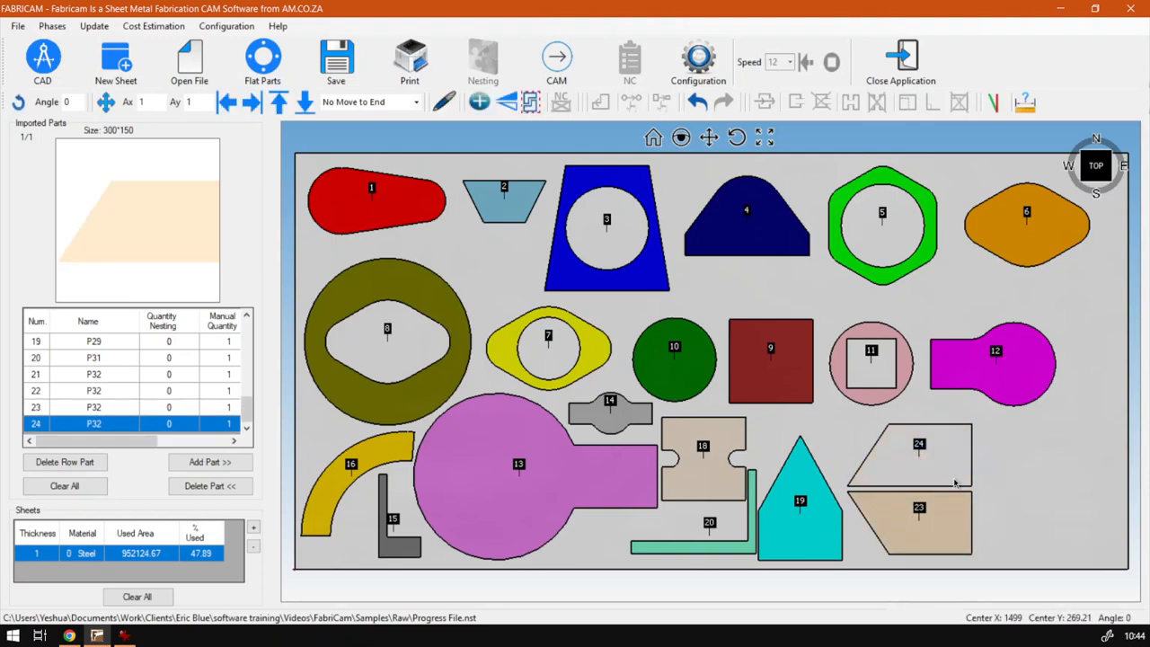
pyautogui.click(1021, 462)
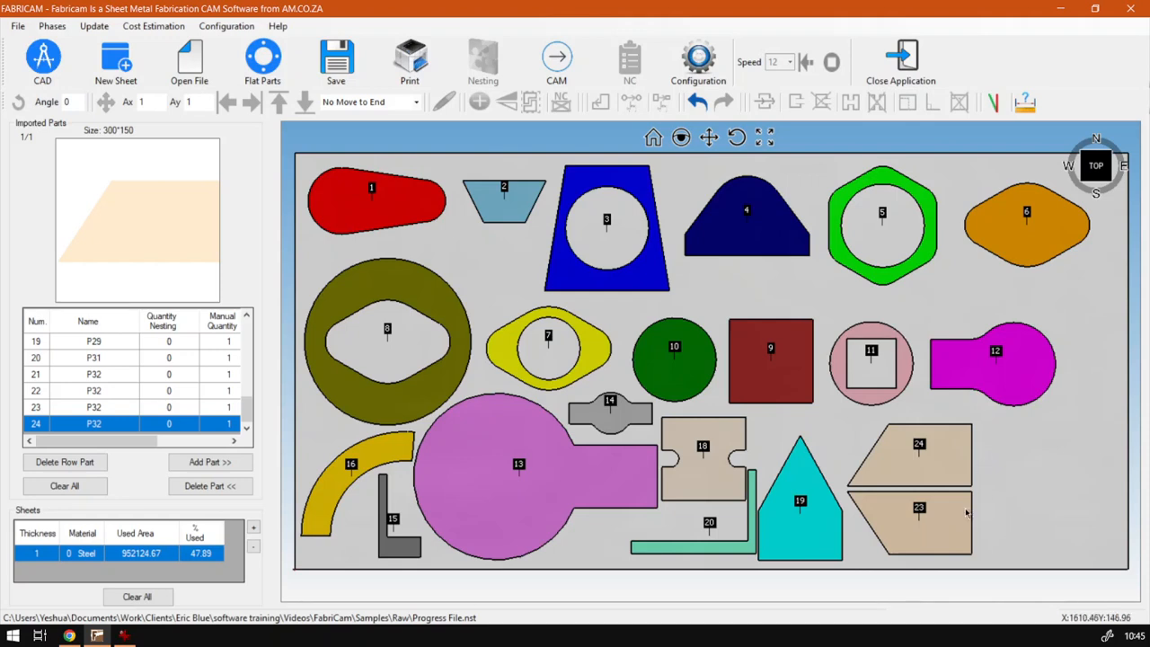
# Select parts 23 and 24 and move them together slightly up and closer to part 19
pyautogui.click(954, 526)
pyautogui.keyDown('ctrl'); pyautogui.click(955, 471); pyautogui.keyUp('ctrl')
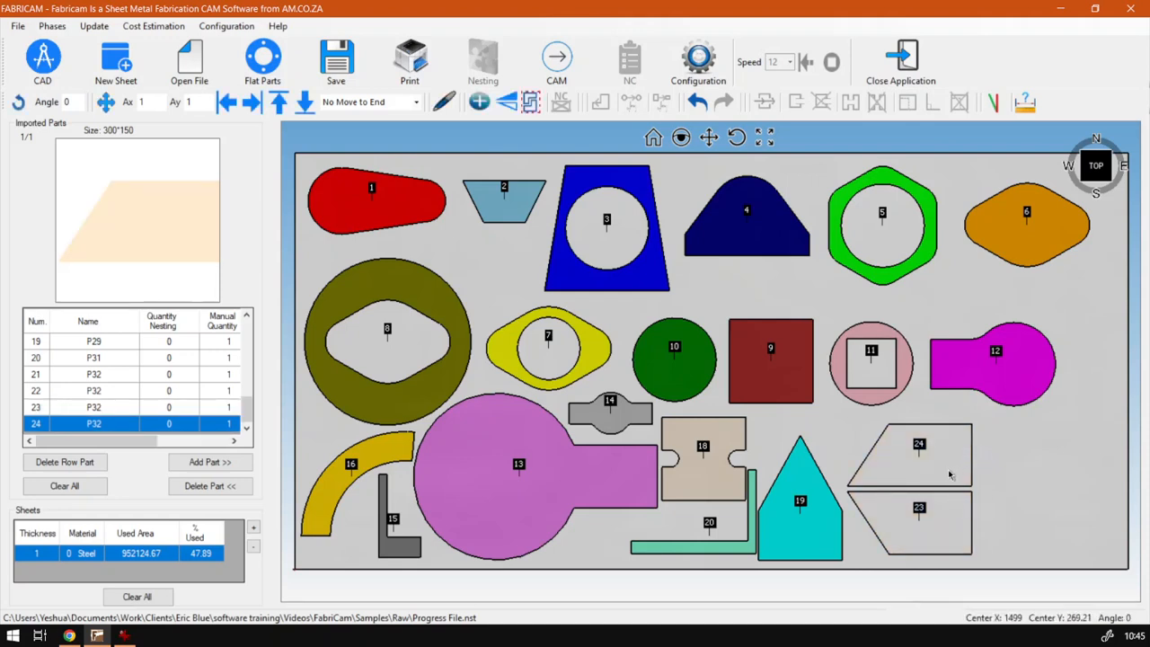
pyautogui.moveTo(951, 471); pyautogui.dragTo(931, 462)
pyautogui.click(1006, 458)
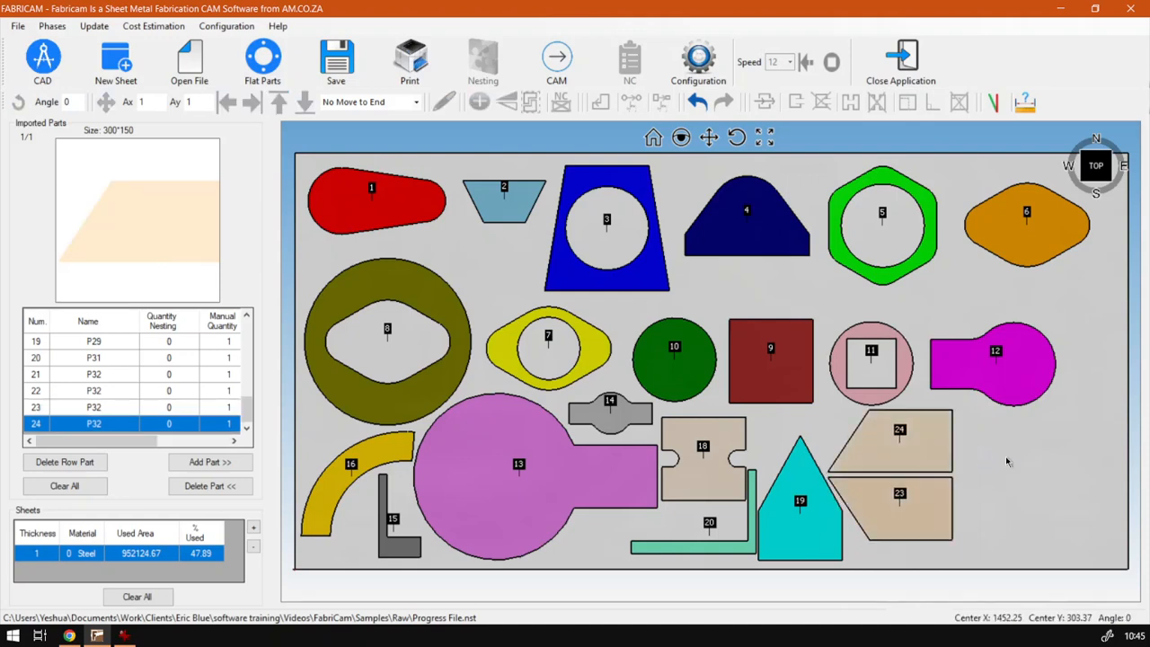
pyautogui.click(923, 495)
pyautogui.click(926, 456)
pyautogui.click(982, 452)
# Switch to Chrome to view the softwaretraining.co.za website
pyautogui.click(68, 635)
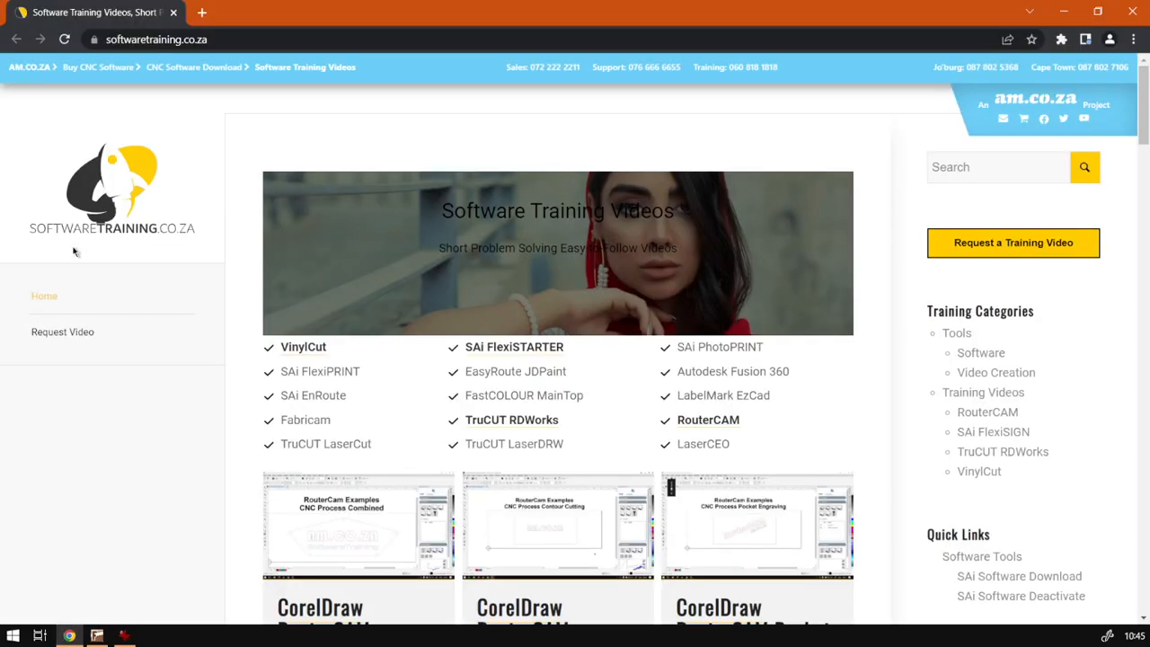